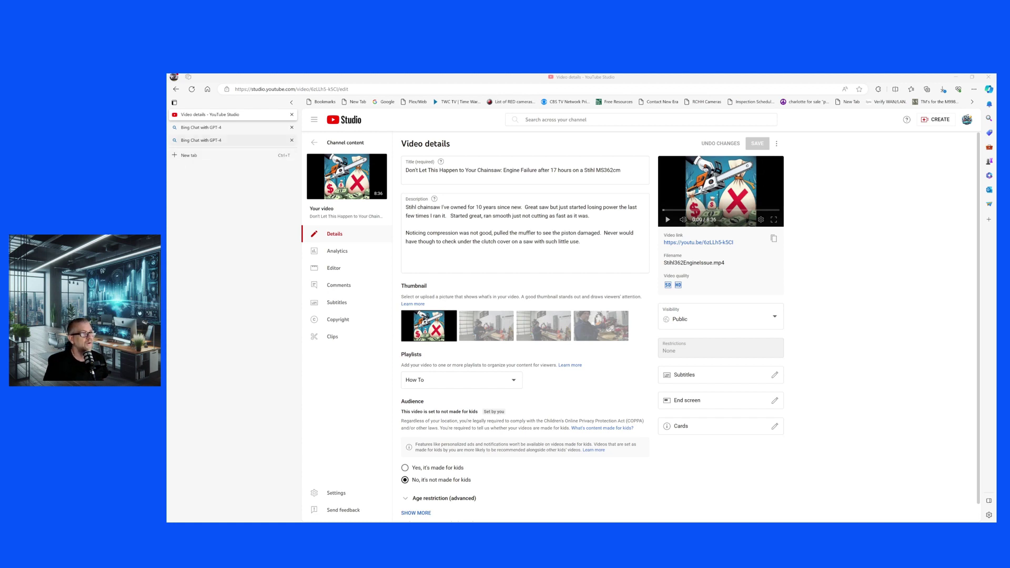
# - Switch from the chainsaw video's YouTube Studio details page to the Copilot chat tab
pyautogui.hotkey('ctrl', 'Tab')
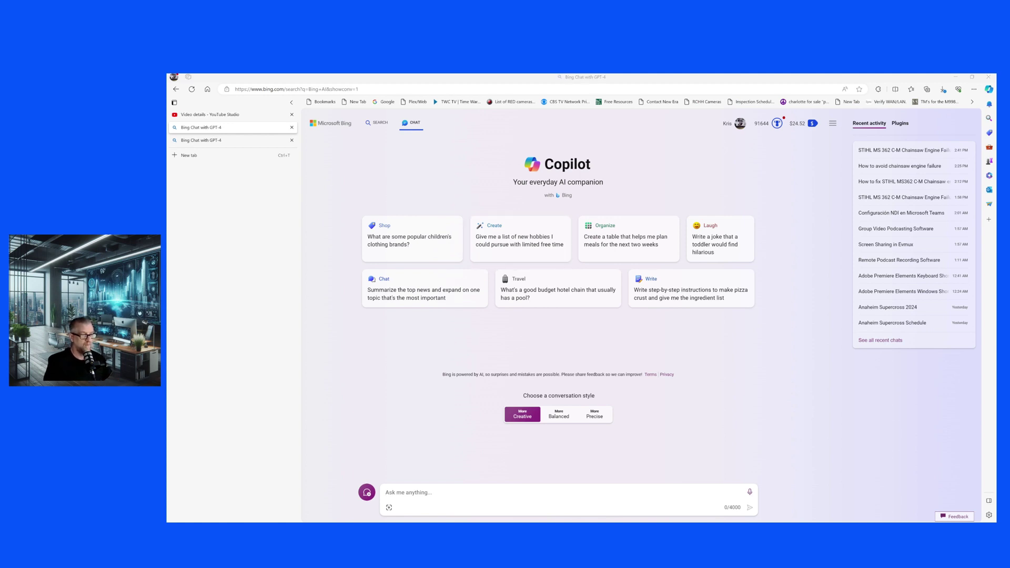
# - Ask Copilot for a catchy title for the chainsaw maintenance video, covering any chainsaw, not just Stihl
pyautogui.click(422, 491)
pyautogui.write("Hello, I just created an informal youtube video about my stihl MS362cm chainsaw and an issue which caused an engine failure at 17 hours of use.  What's an informative, catchy title so the post will reach people that could benefit from it?")
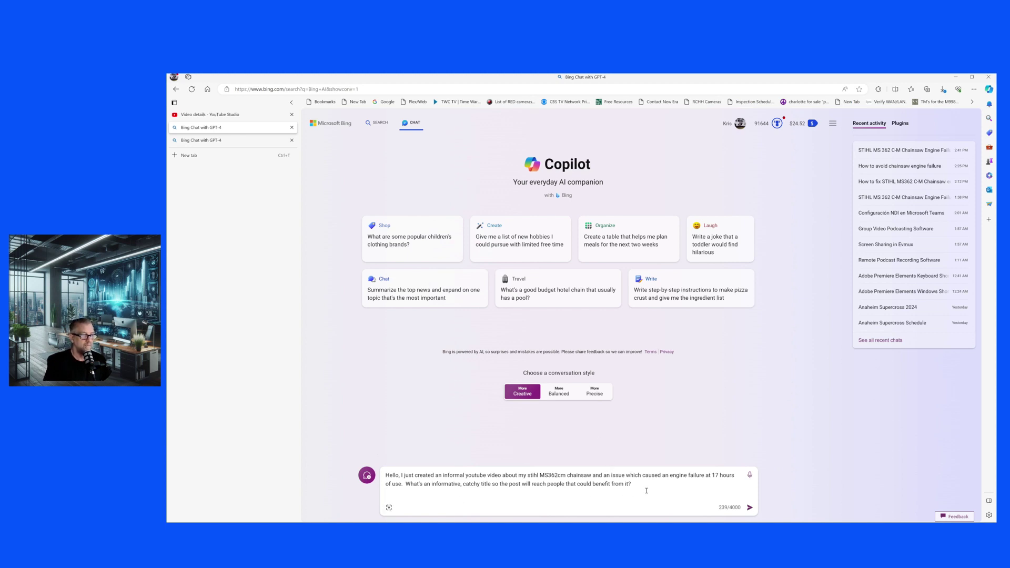
pyautogui.write('Also, this is about any chainsaw, not just stihl.  Also, this is')
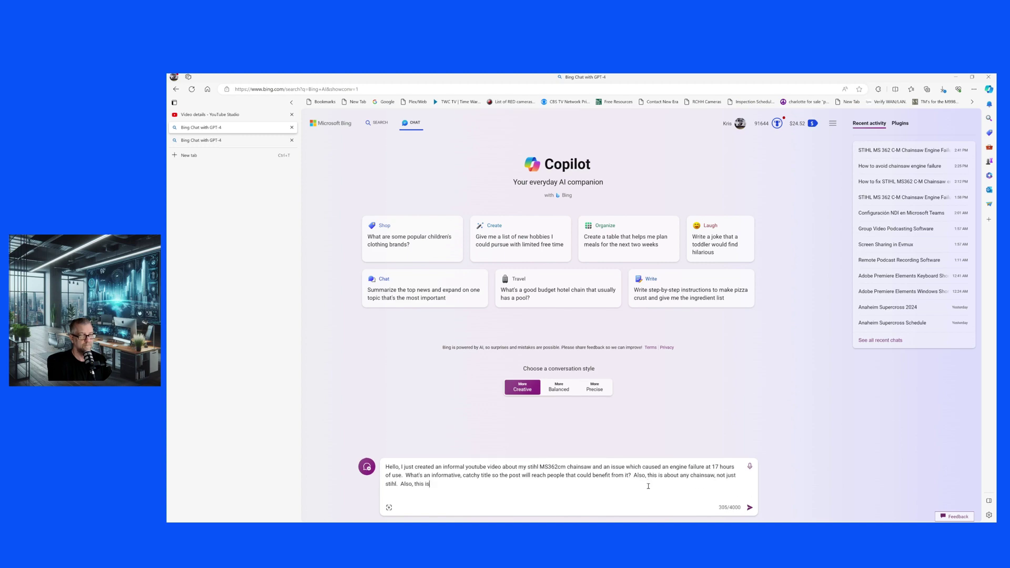
pyautogui.write(" only about a mainenance precodure to perform, it's not about")
pyautogui.write('repairing a saw.')
pyautogui.press('Return')
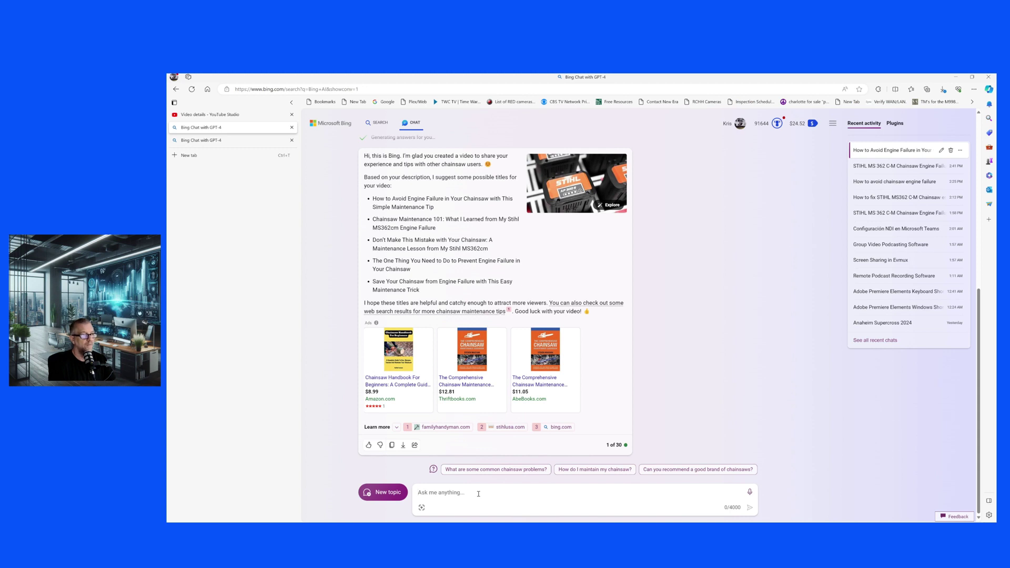
# - Follow up asking for titles about a maintenance tip preventing engine failure after only 17 hours of use
pyautogui.write('Thank you, ')
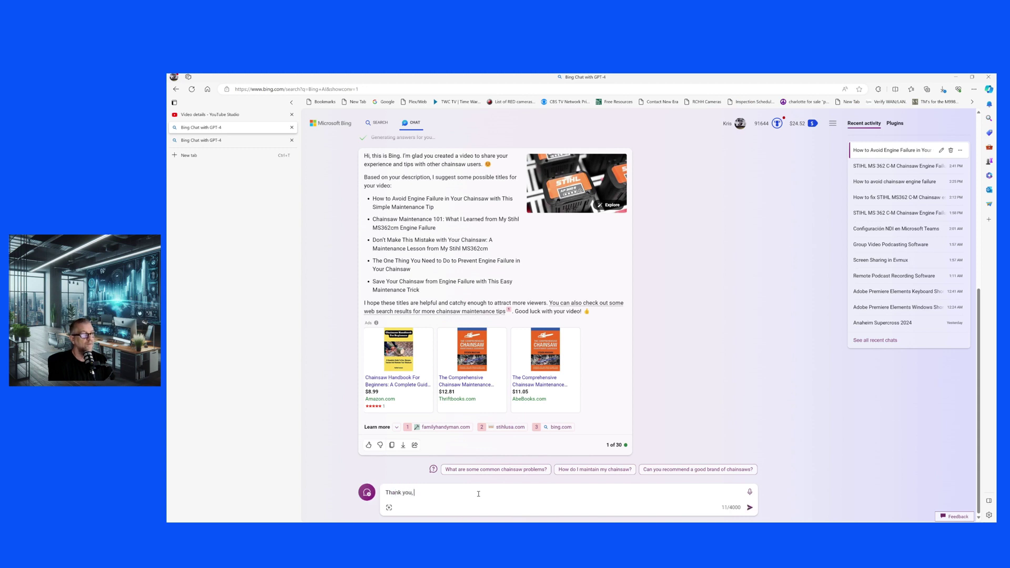
pyautogui.write("I'm looking more for perform this maintenance tip to prevent an eg")
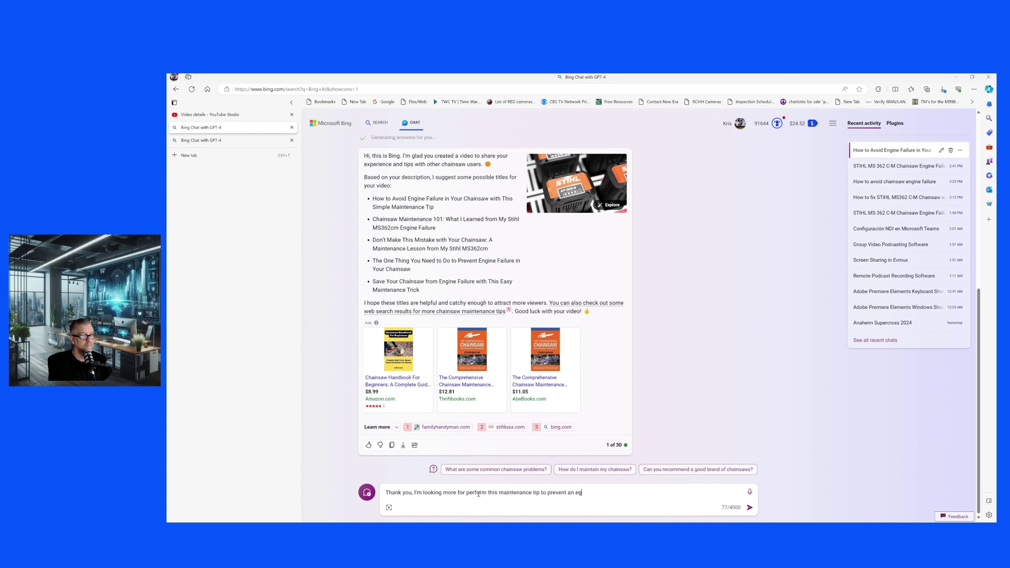
pyautogui.press('BackSpace')
pyautogui.write('ngine failure after only 17 hours of u')
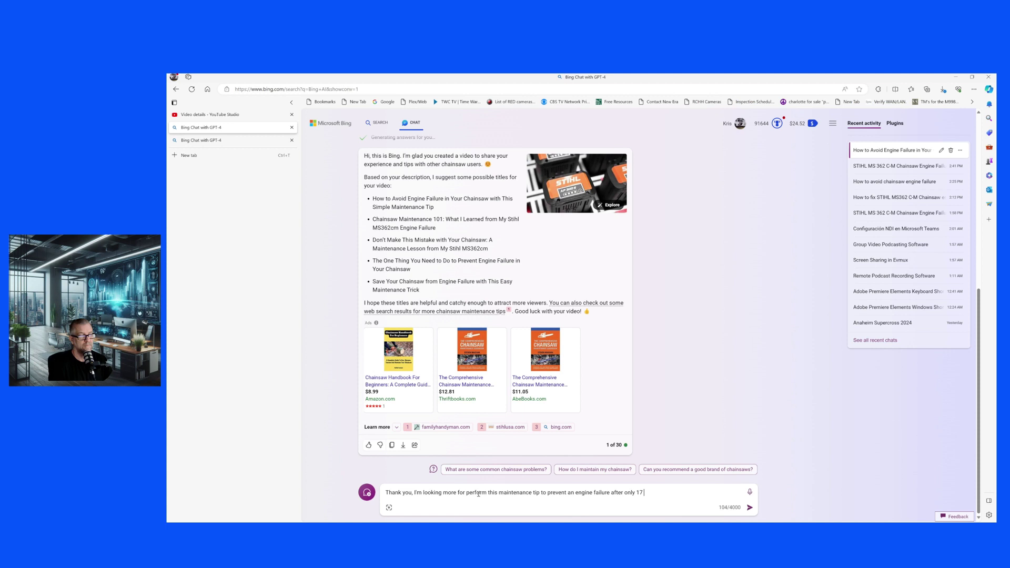
pyautogui.write('se.')
pyautogui.press('Return')
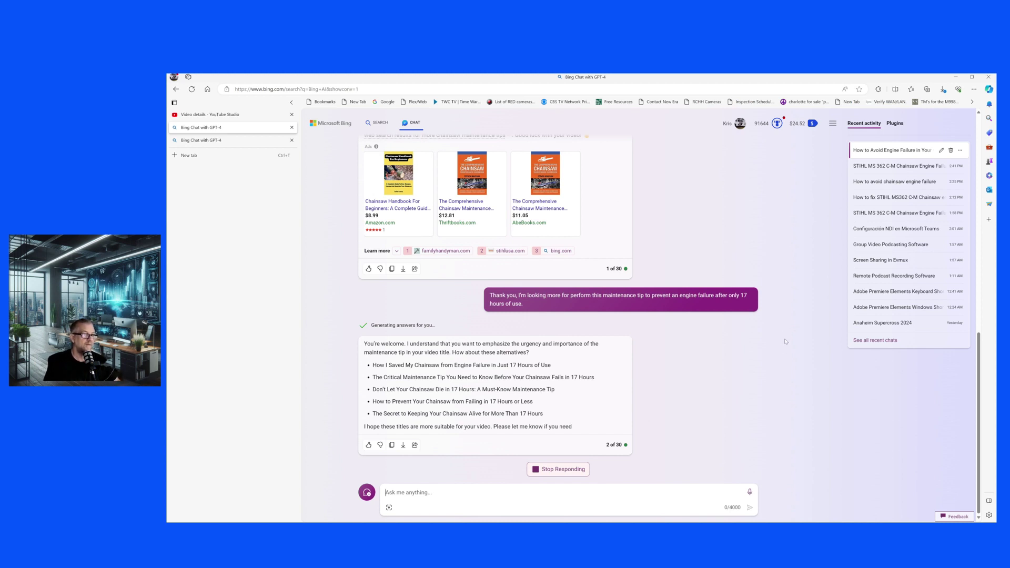
# - Copy the second suggested 17-hour title into a new chat message
pyautogui.moveTo(595, 378)
pyautogui.mouseDown()
pyautogui.moveTo(421, 366)
pyautogui.moveTo(423, 377)
pyautogui.moveTo(556, 389)
pyautogui.moveTo(587, 374)
pyautogui.mouseUp()
pyautogui.hotkey('ctrl', 'c')
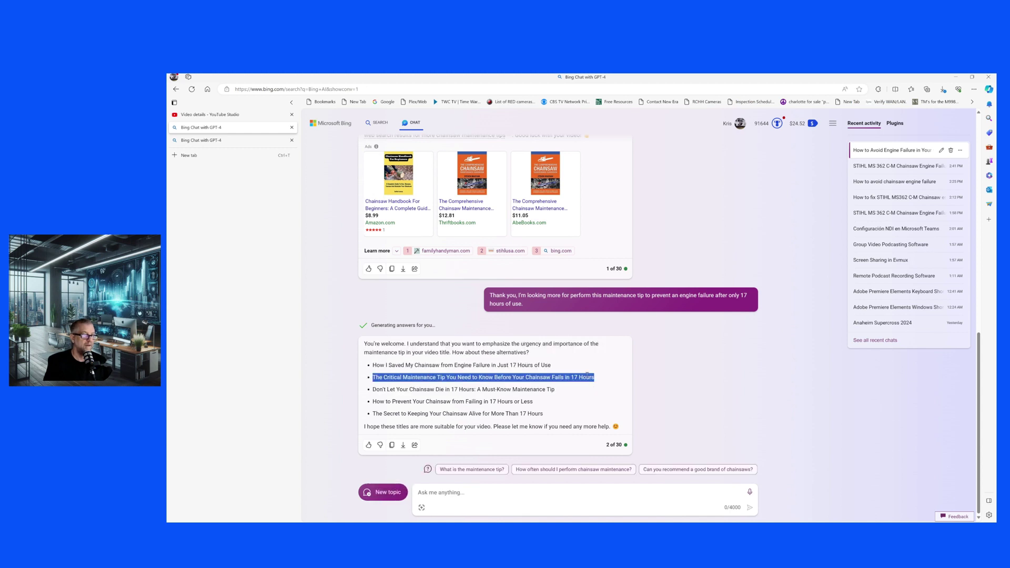
pyautogui.click(453, 496)
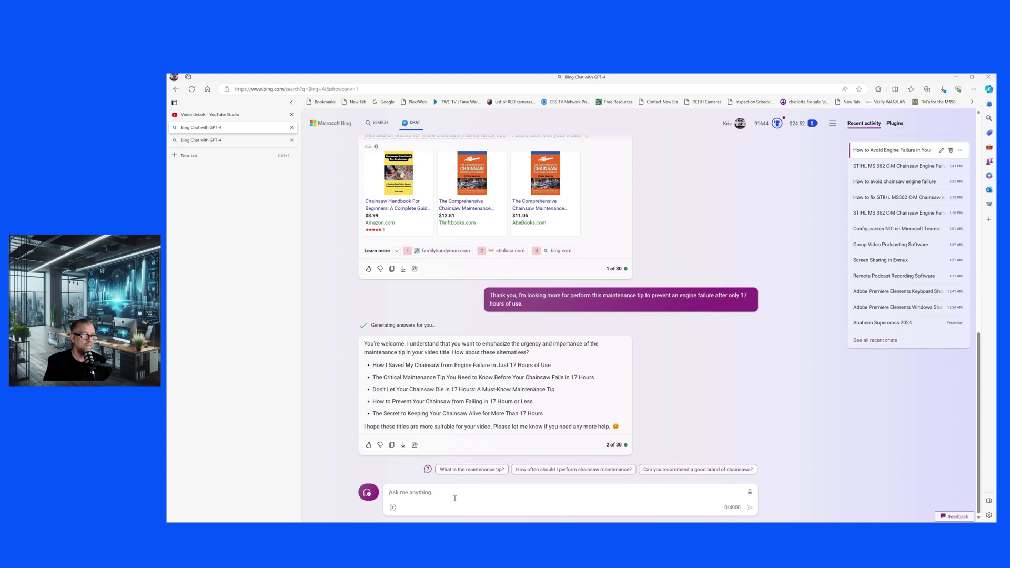
pyautogui.hotkey('ctrl', 'v')
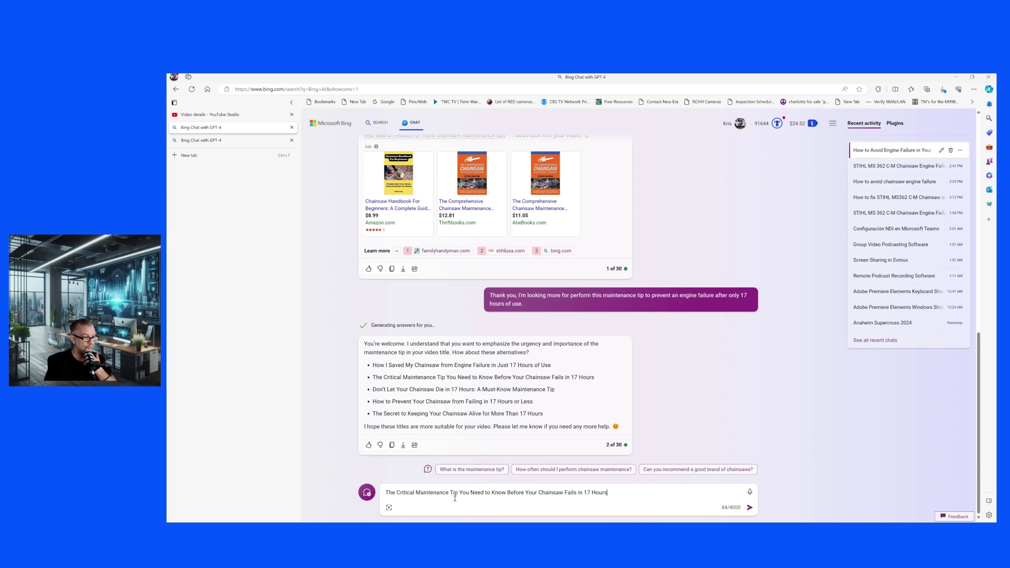
# - Replace the title's middle with 'to prevent a chainsaw engine failure after' and mark it as the preferred title
pyautogui.moveTo(459, 493); pyautogui.dragTo(583, 493)
pyautogui.write('to prevent a chainsaw engine failure after ')
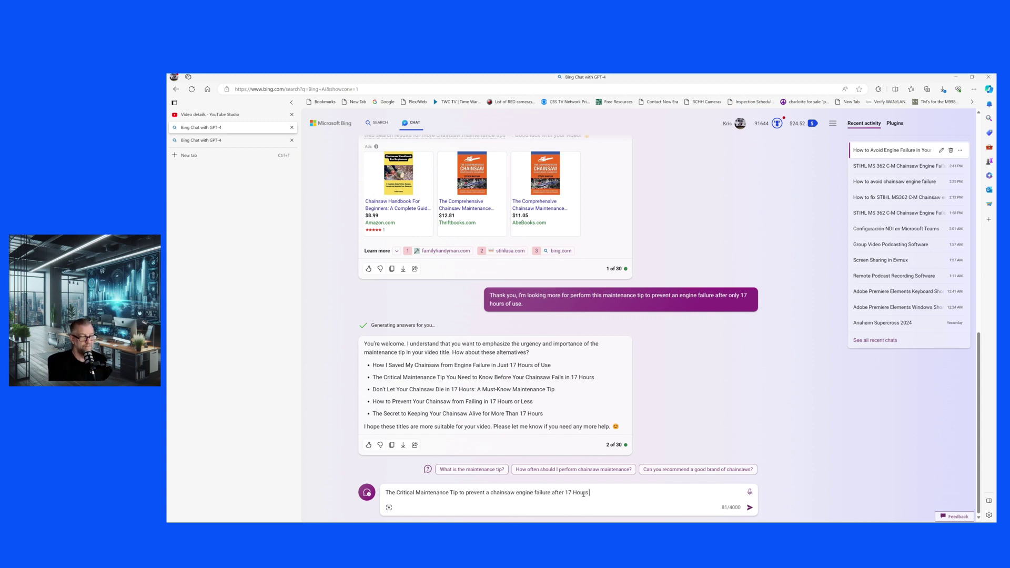
pyautogui.write('is what I think i want to use.  C')
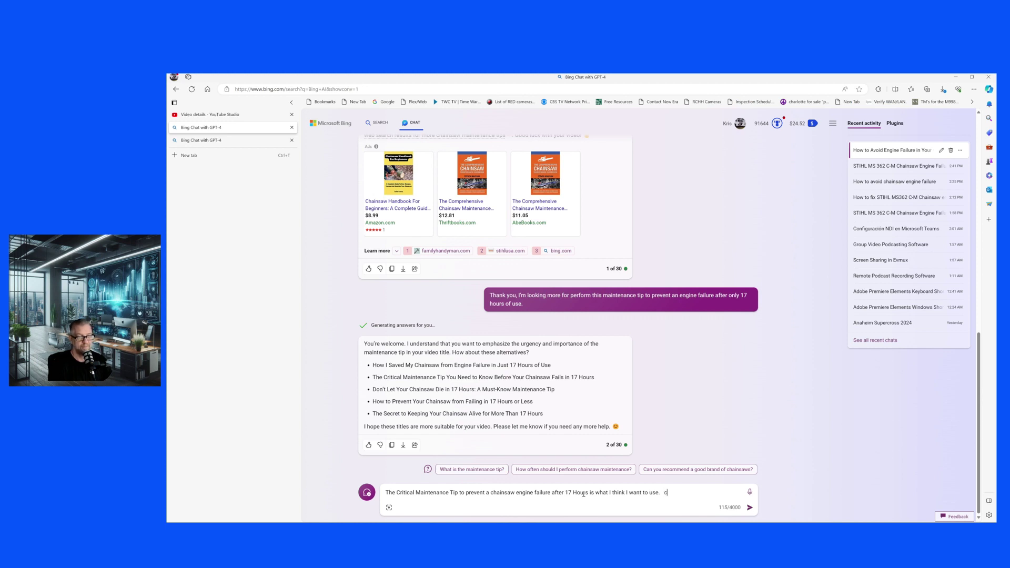
# - Request Shakespearean-twist title ideas for entertainment, then start typing a thank-you reply
pyautogui.write('an you use this and give me some ideas using a shakespearian twist for entertainment.  FOr example A Chainsaws')
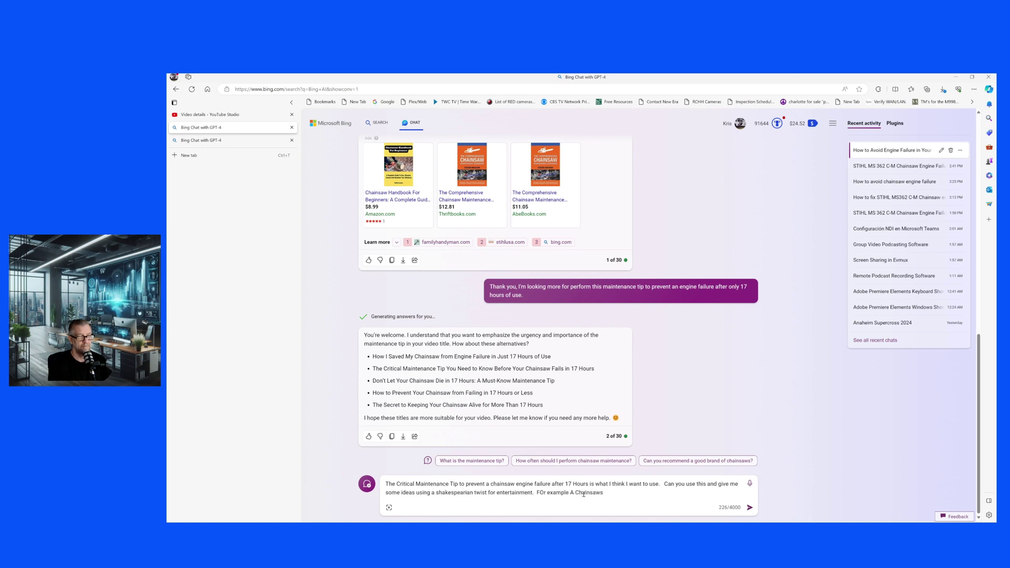
pyautogui.write(' Dark Tale?  Please help me come up with some catchy, professional ideas which will help audiences looking for this type of conten')
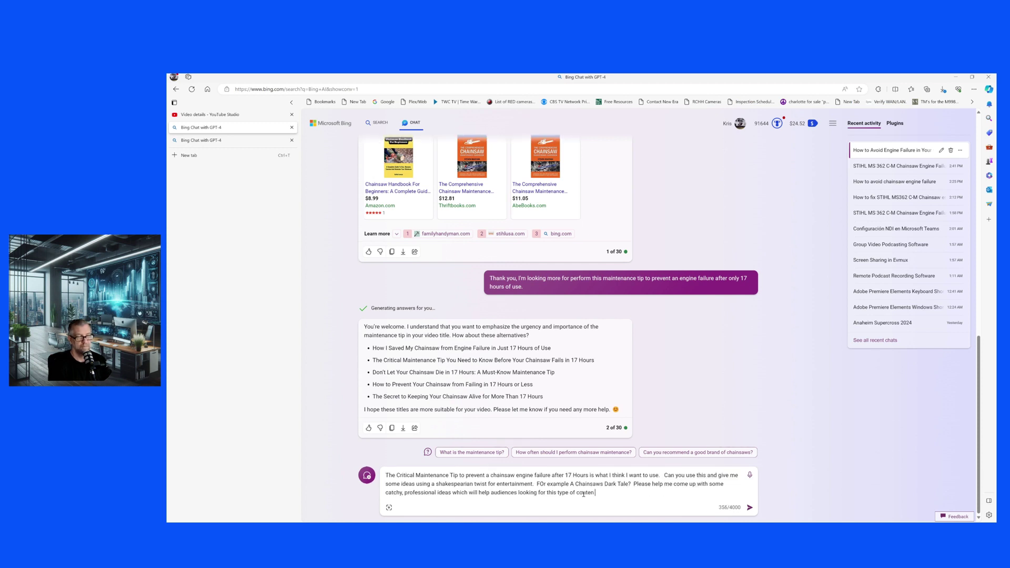
pyautogui.write('t to benefit from it.')
pyautogui.press('Return')
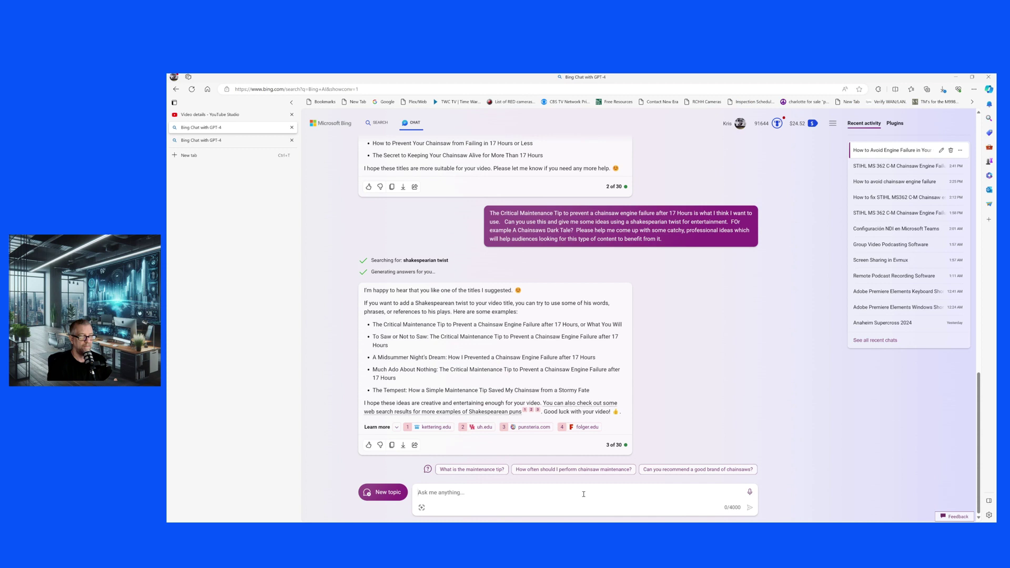
pyautogui.write('thank')
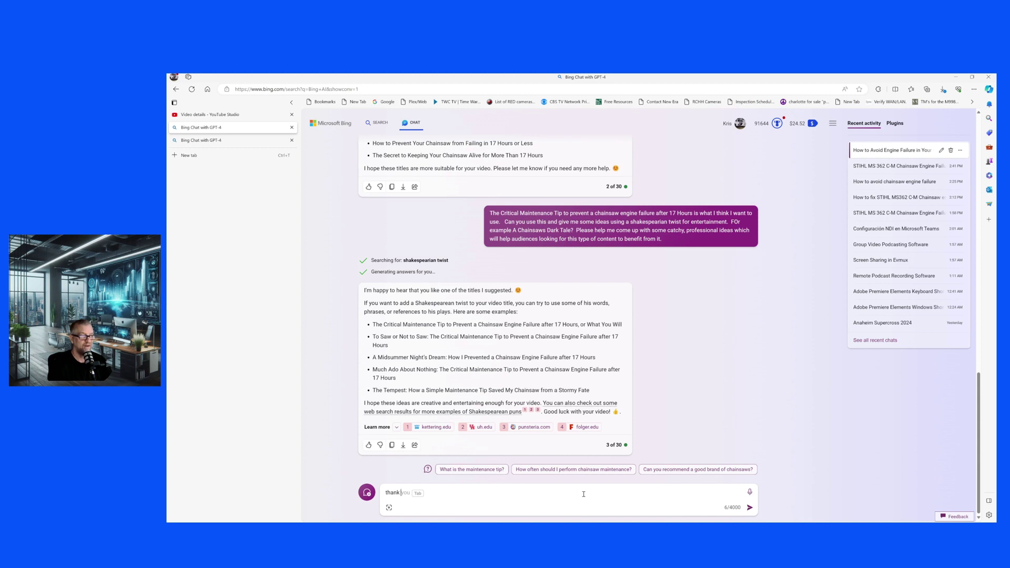
# - Tell Copilot the saw engine actually failed rather than a failure being prevented
pyautogui.write("you, I didn't not prevent any failure.  My saw engine actually failed and this is about sharing what the cause of the failure and maintenance tips on how to prevent it.")
pyautogui.press('Return')
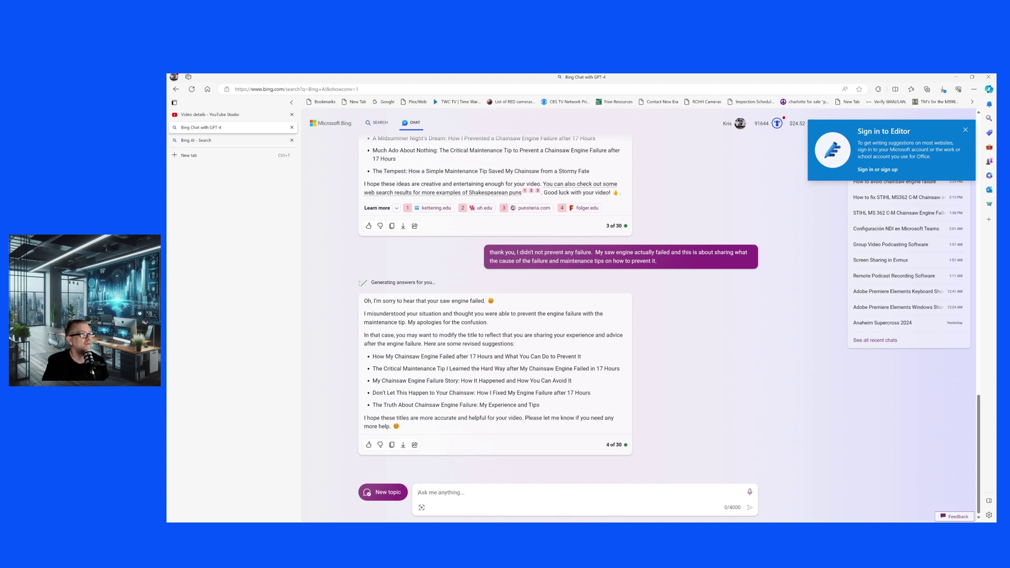
# - Glance at the YouTube Studio video details, then switch to the Bing AI search tab
pyautogui.click(240, 116)
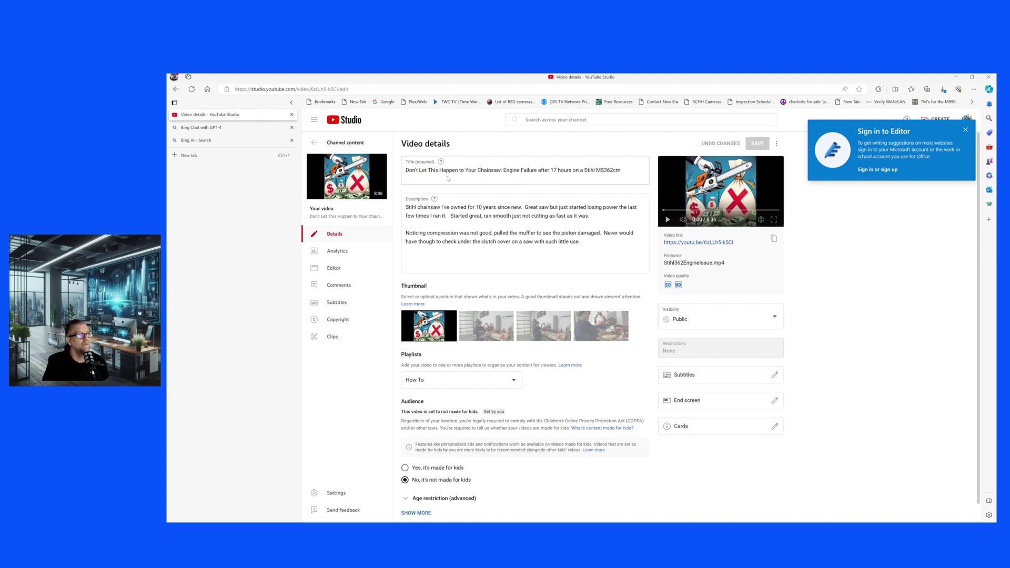
pyautogui.click(208, 141)
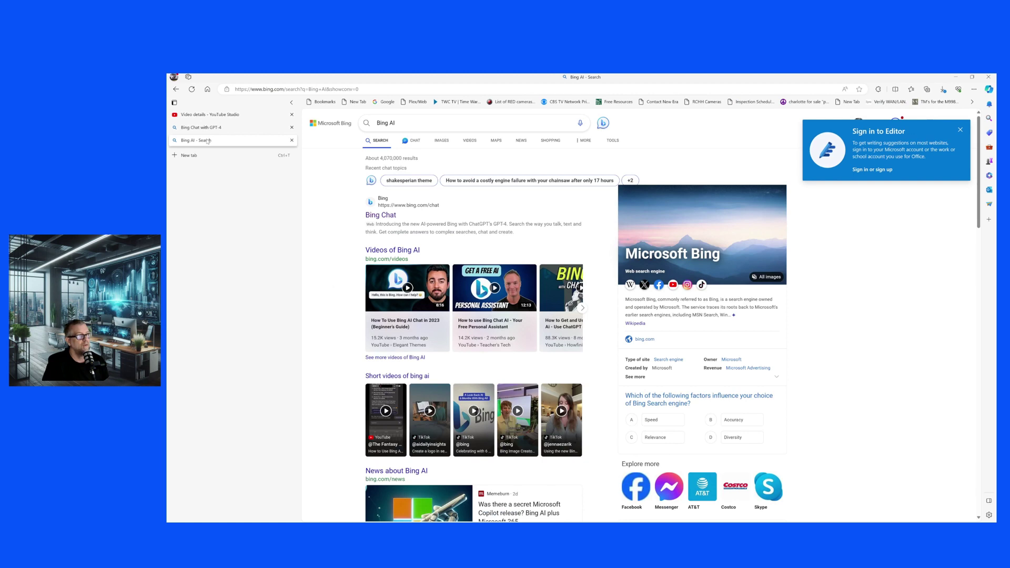
# - Return to the Bing AI search page and switch it to chat mode
pyautogui.click(210, 127)
pyautogui.click(211, 141)
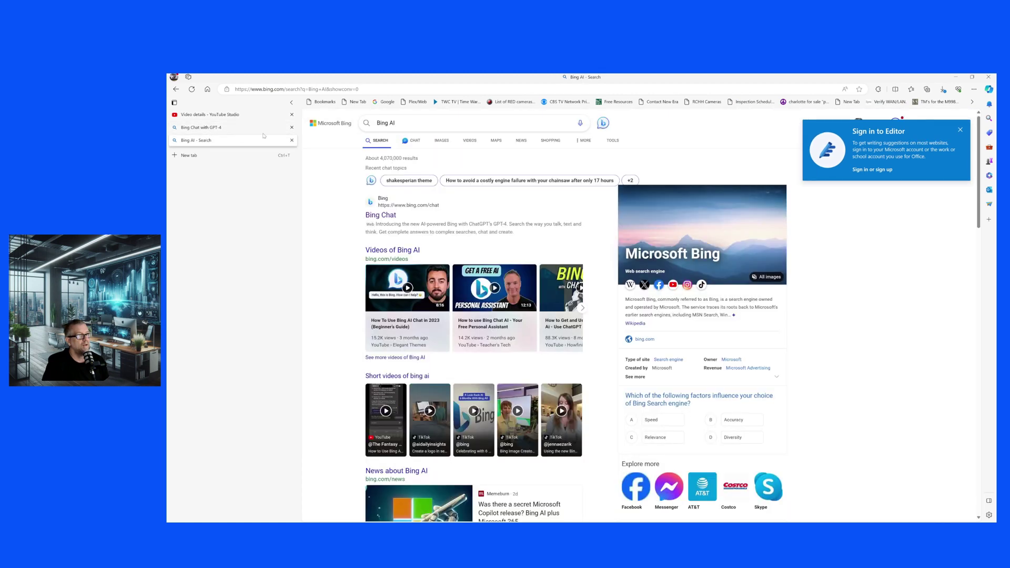
pyautogui.click(420, 142)
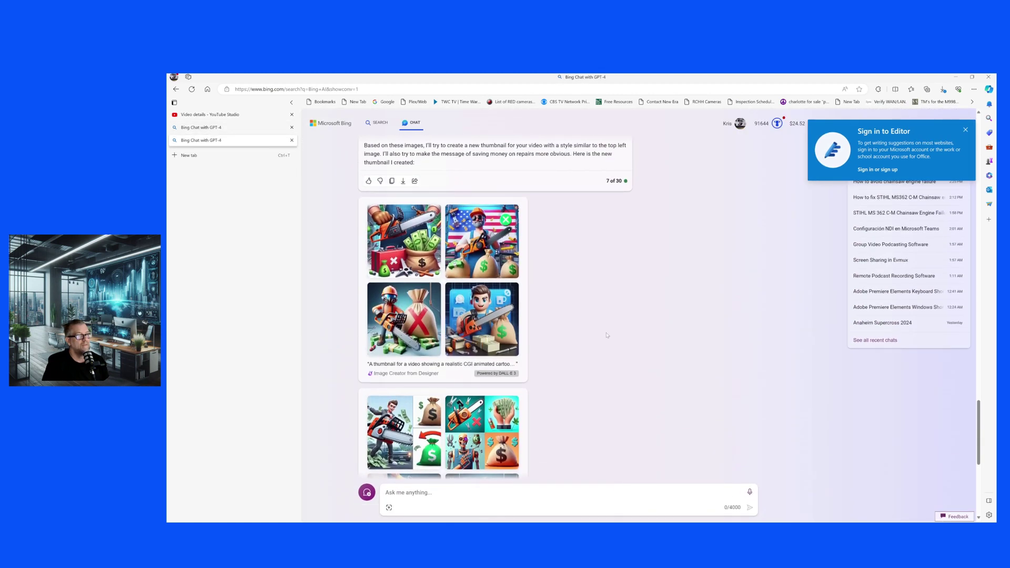
# - Review the earlier title suggestions and highlight part of 'The Chainsaw's Tale' title
pyautogui.scroll(20, 606, 335)
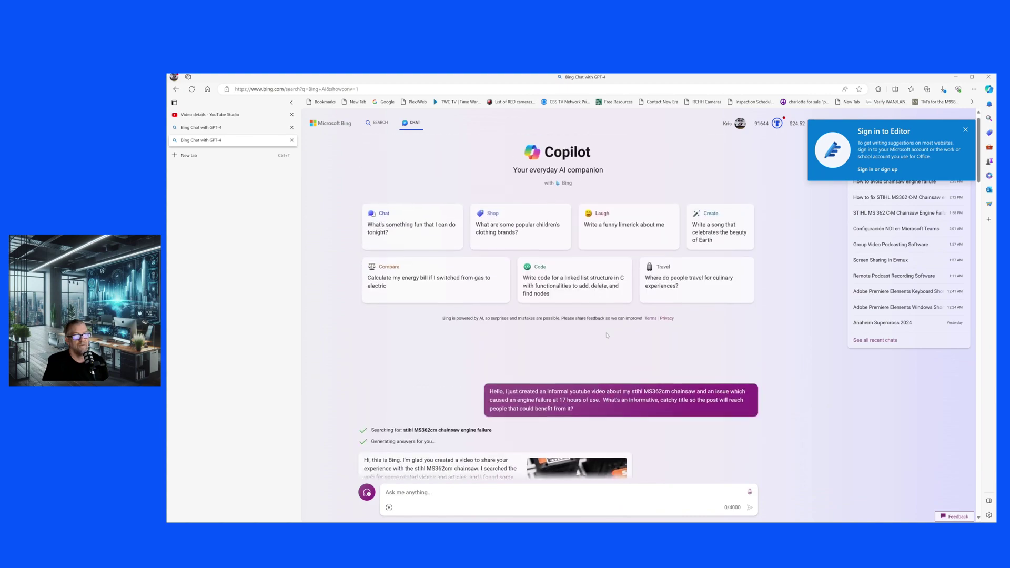
pyautogui.scroll(-15, 607, 335)
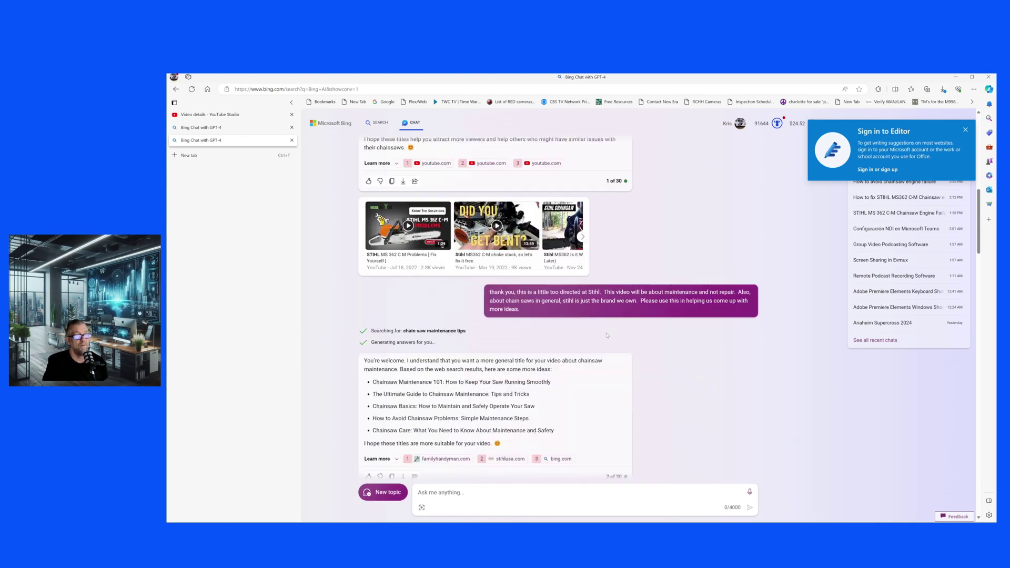
pyautogui.scroll(-10, 606, 335)
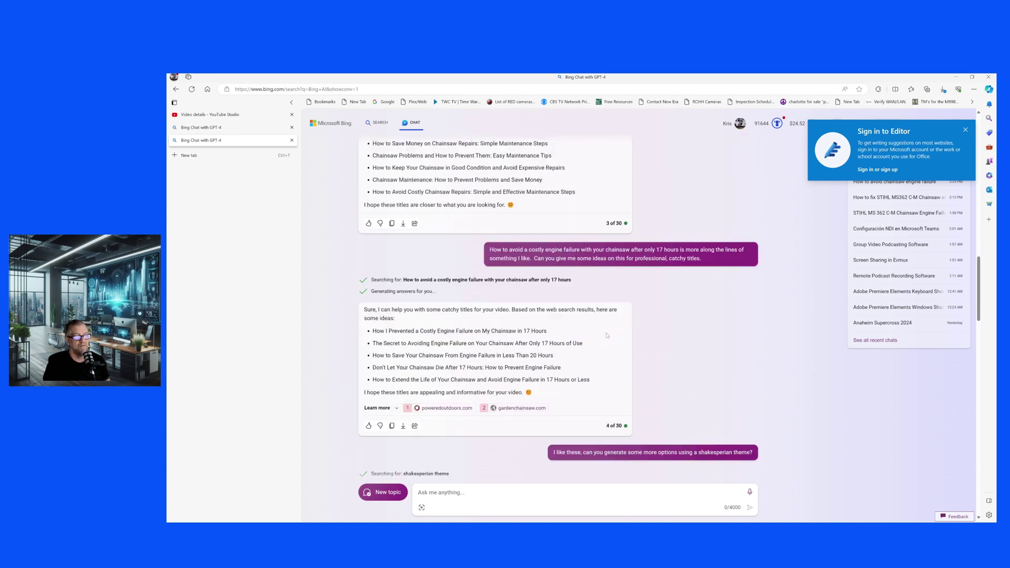
pyautogui.scroll(-12, 606, 335)
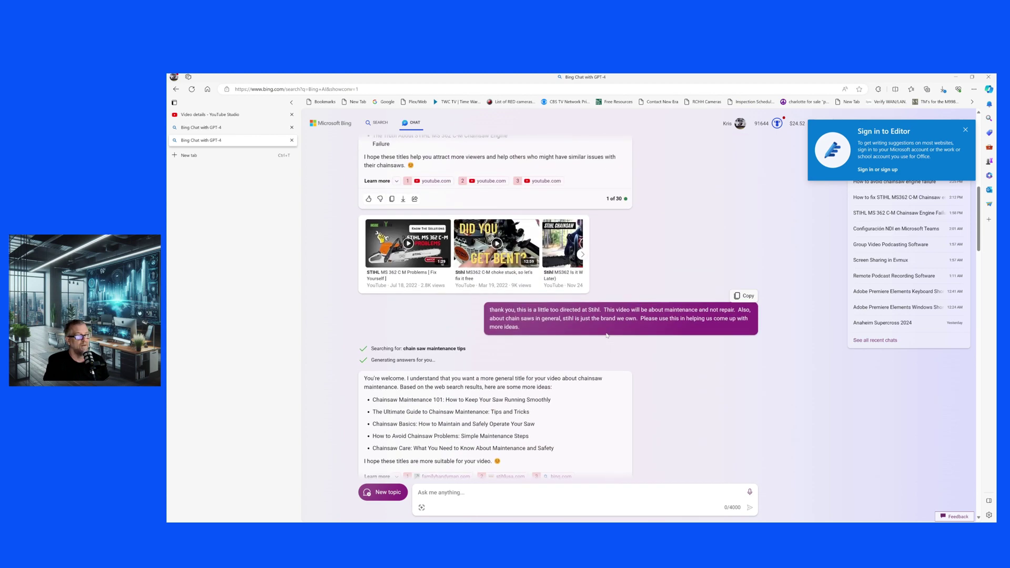
pyautogui.scroll(5, 607, 335)
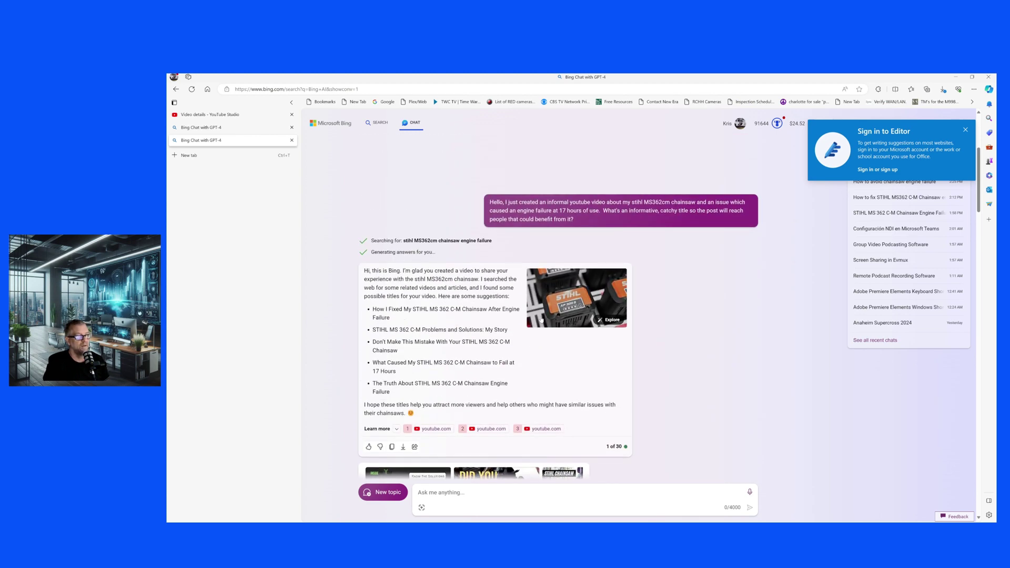
pyautogui.scroll(-5, 667, 319)
pyautogui.scroll(-2, 667, 319)
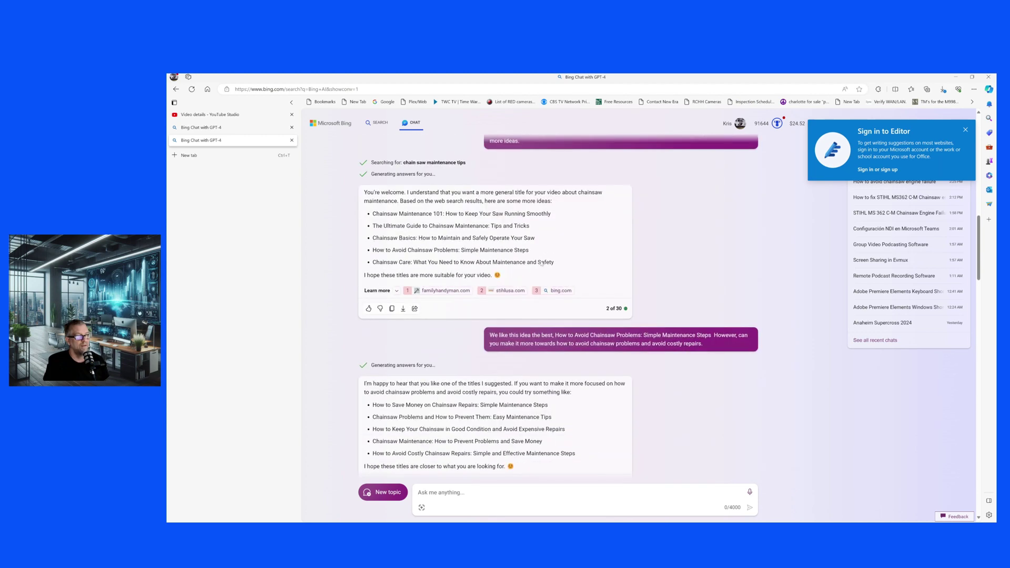
pyautogui.scroll(-5, 542, 263)
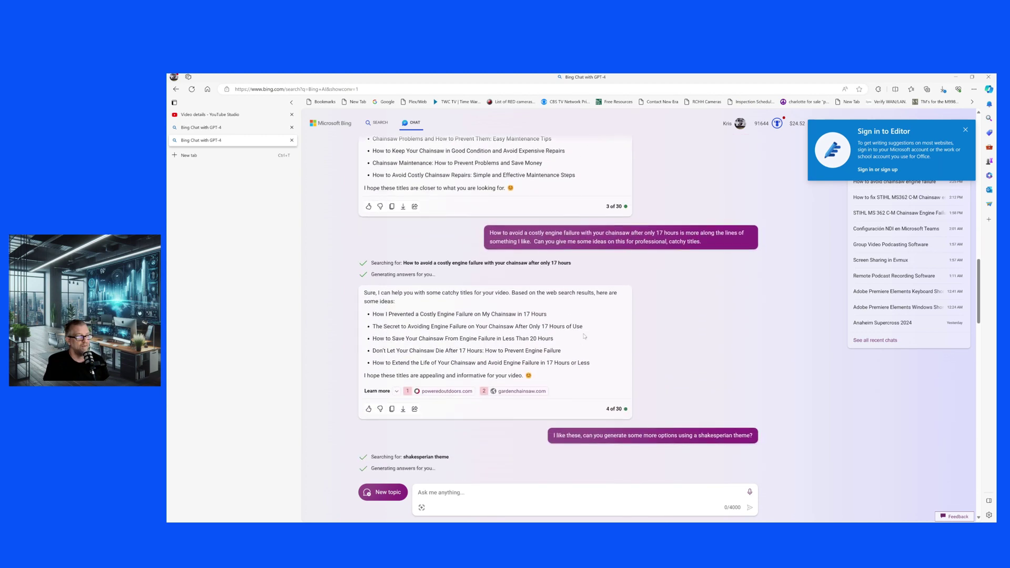
pyautogui.scroll(-4, 584, 336)
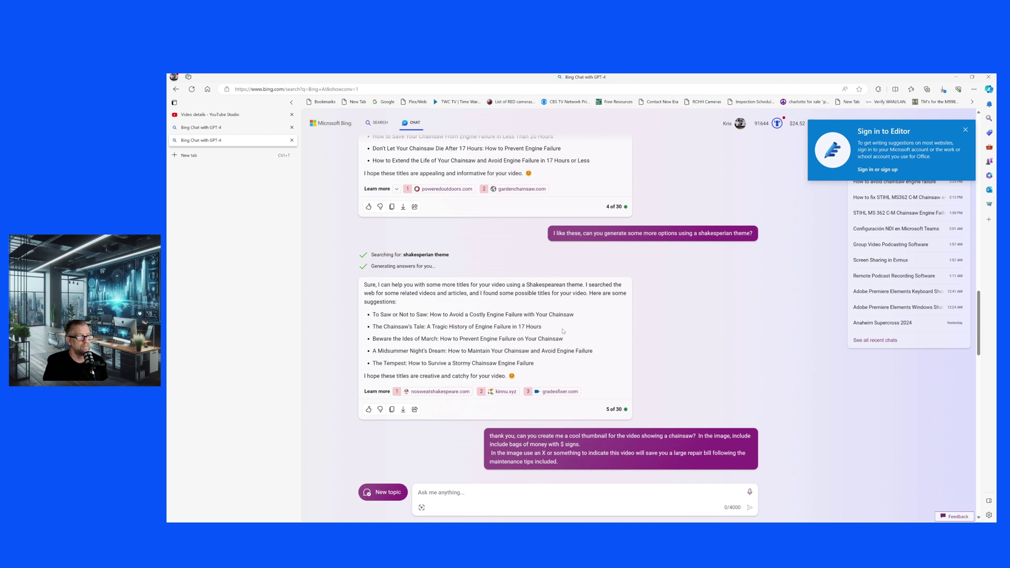
pyautogui.moveTo(542, 327); pyautogui.dragTo(372, 329)
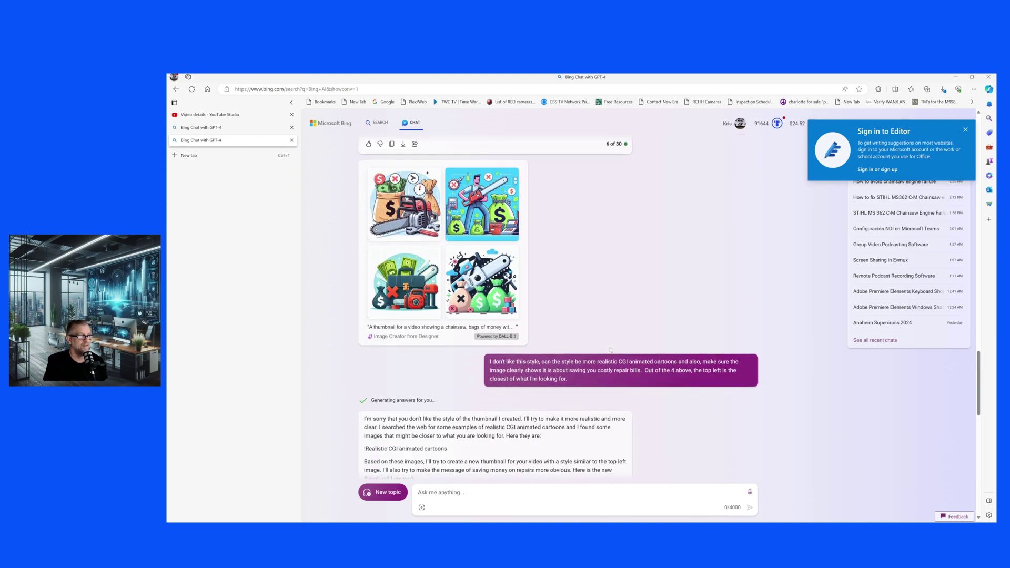
# - Scroll up through the new realistic CGI-cartoon chainsaw-and-money-bag thumbnail grids
pyautogui.scroll(3, 365, 216)
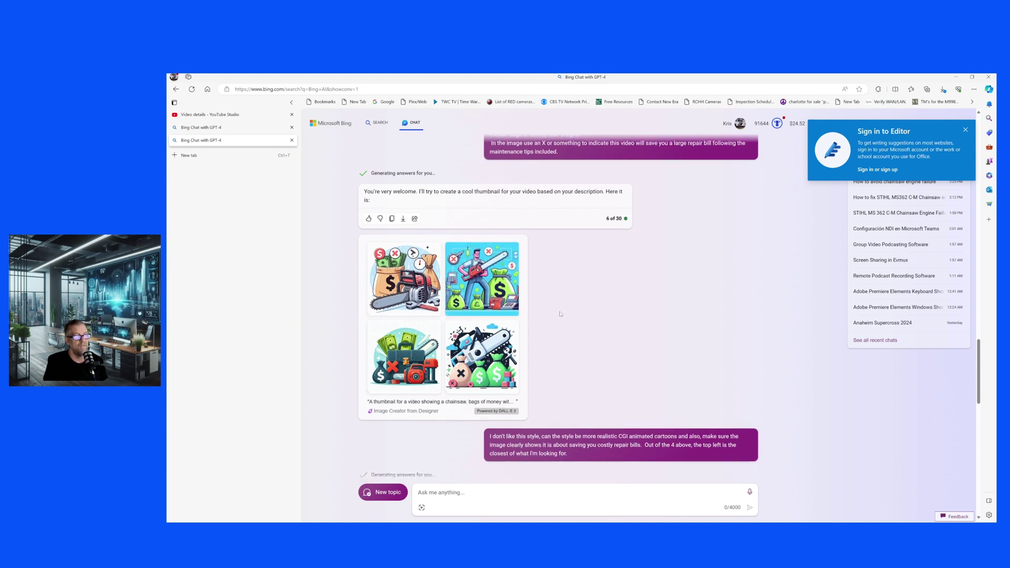
pyautogui.scroll(1, 561, 314)
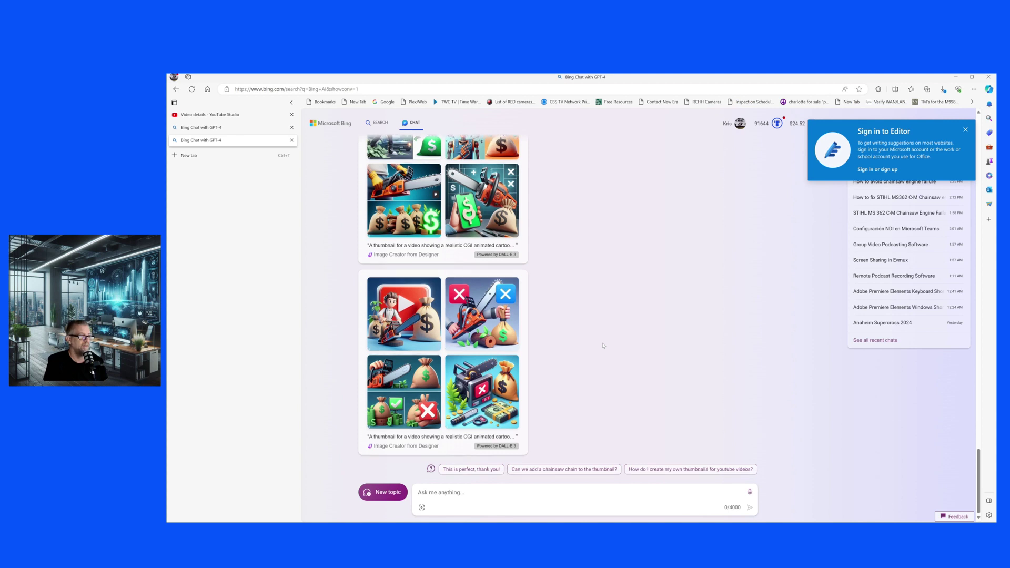
# - Scroll through the generated chainsaw, money-bag and red X thumbnail grids to locate the chosen image
pyautogui.scroll(5, 591, 425)
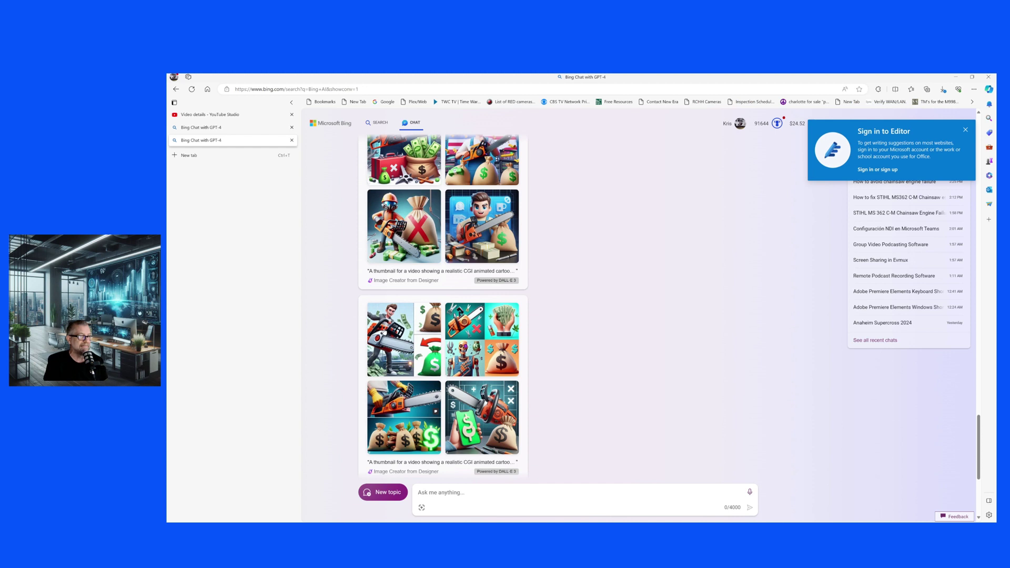
pyautogui.scroll(2, 384, 333)
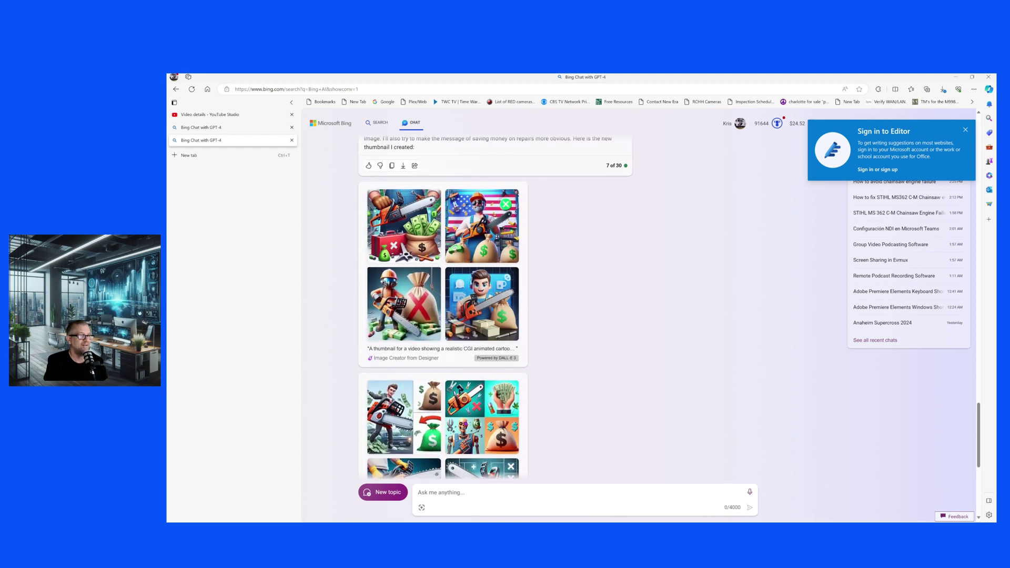
pyautogui.scroll(-1, 384, 333)
pyautogui.scroll(1, 385, 332)
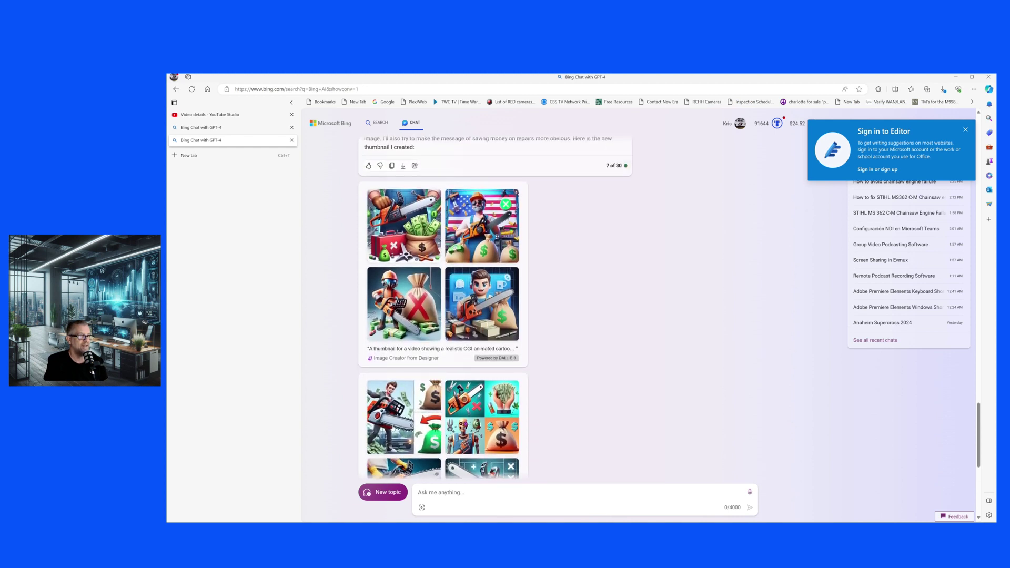
pyautogui.scroll(1, 392, 428)
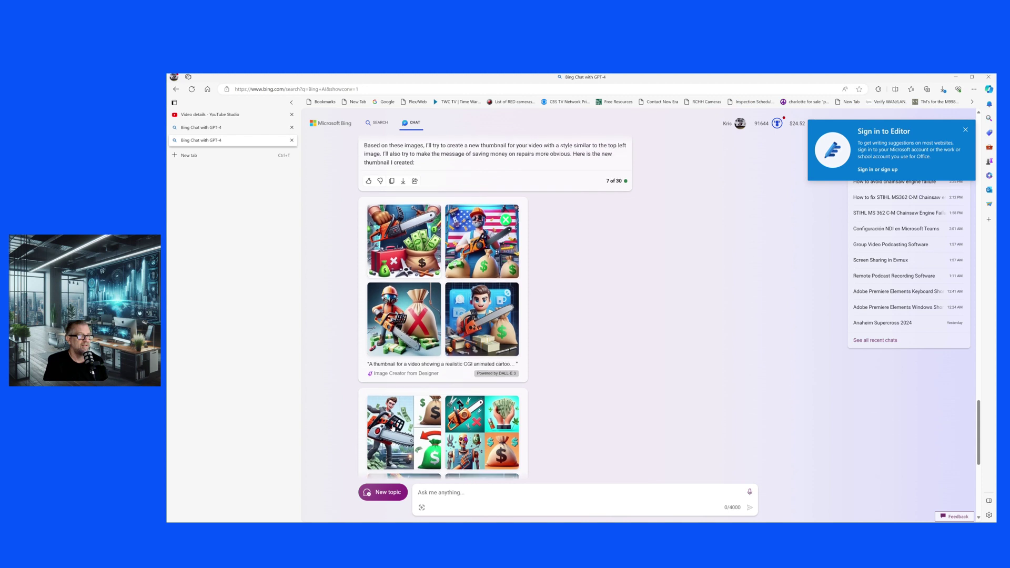
pyautogui.scroll(-2, 407, 400)
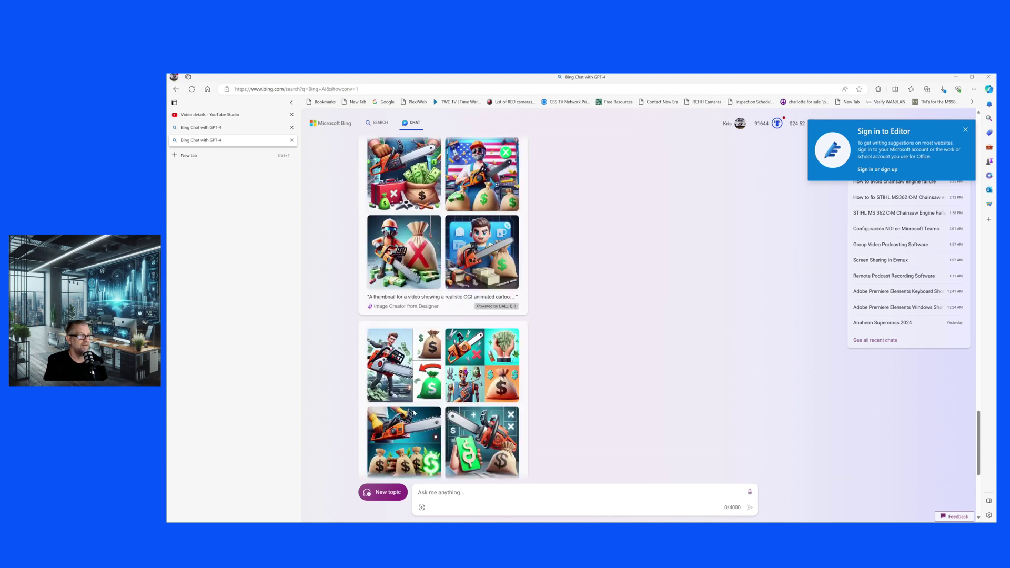
pyautogui.scroll(-2, 410, 387)
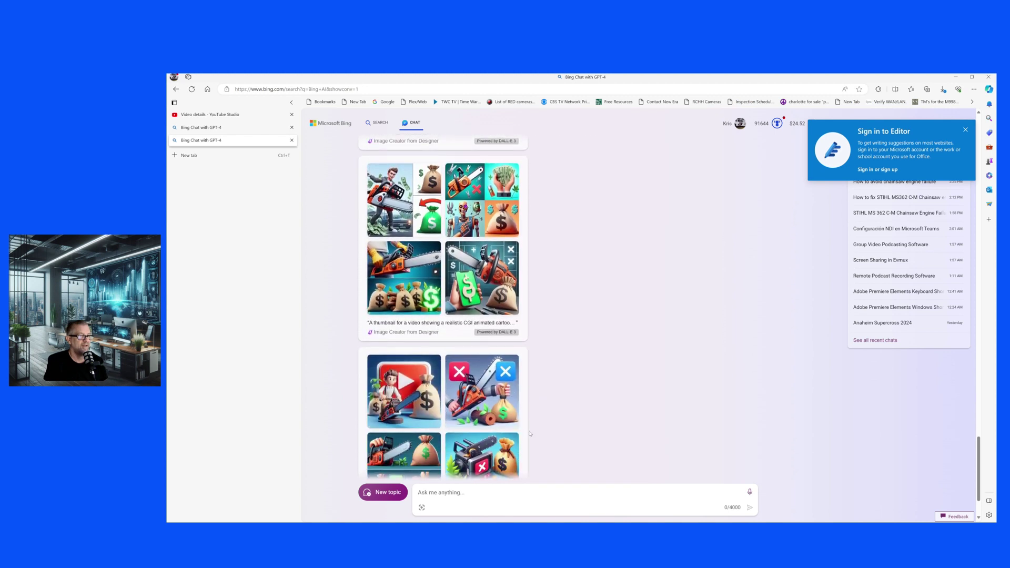
pyautogui.scroll(-2, 530, 434)
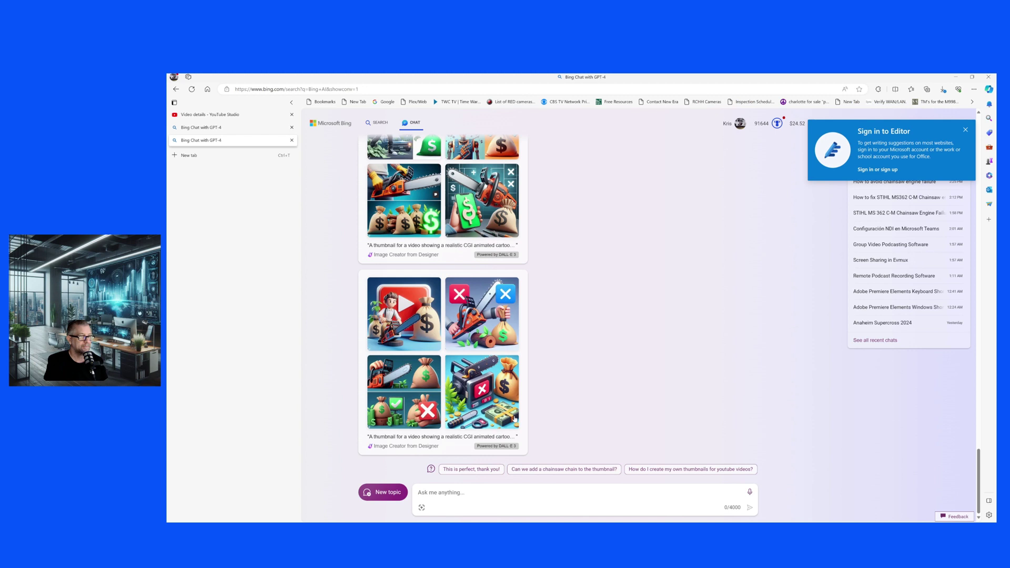
pyautogui.scroll(1, 514, 419)
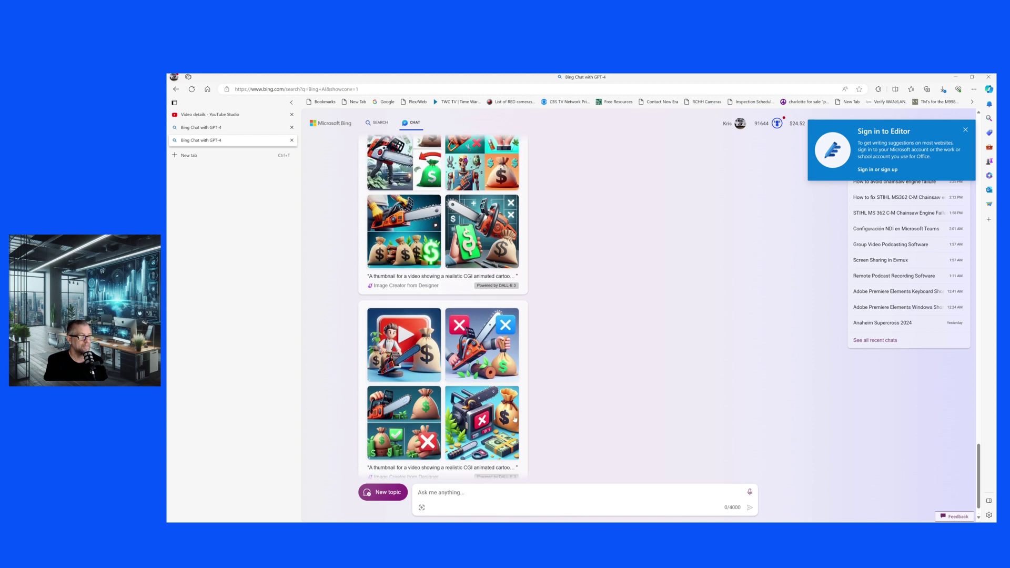
pyautogui.scroll(3, 474, 402)
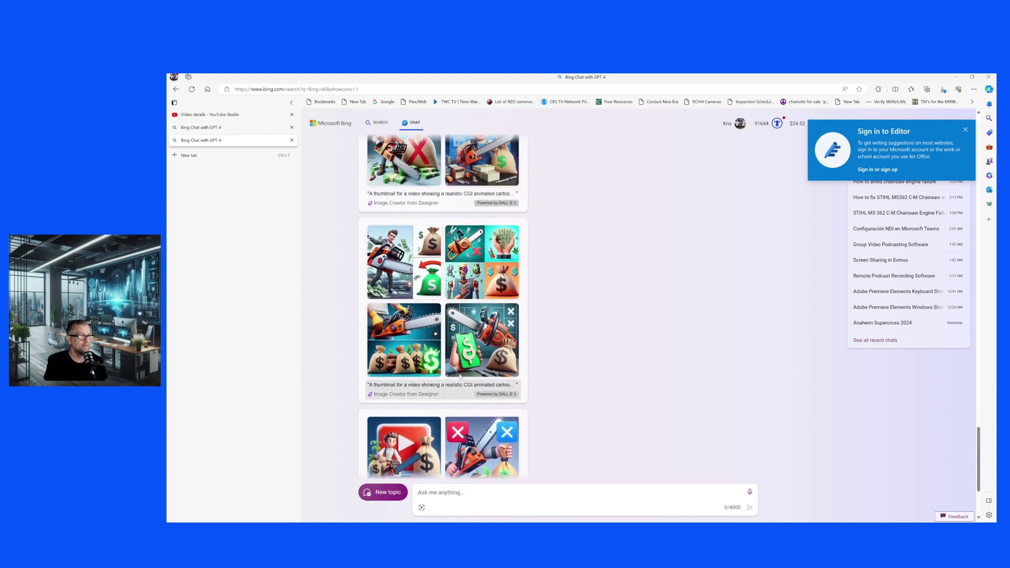
# - Enlarge the chainsaw-and-money-bags image, download it, and return to the YouTube Studio video details
pyautogui.click(403, 261)
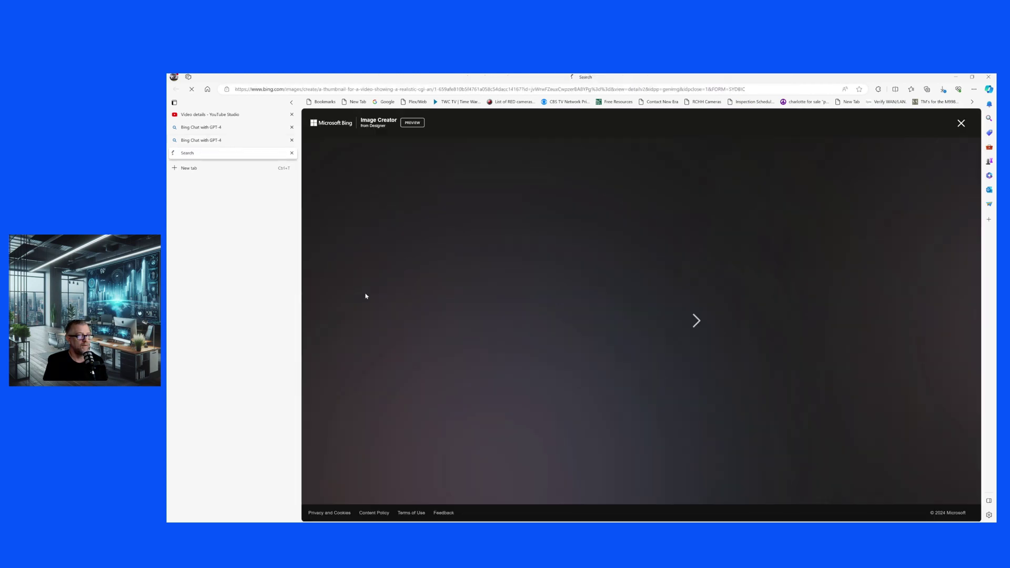
pyautogui.click(808, 349)
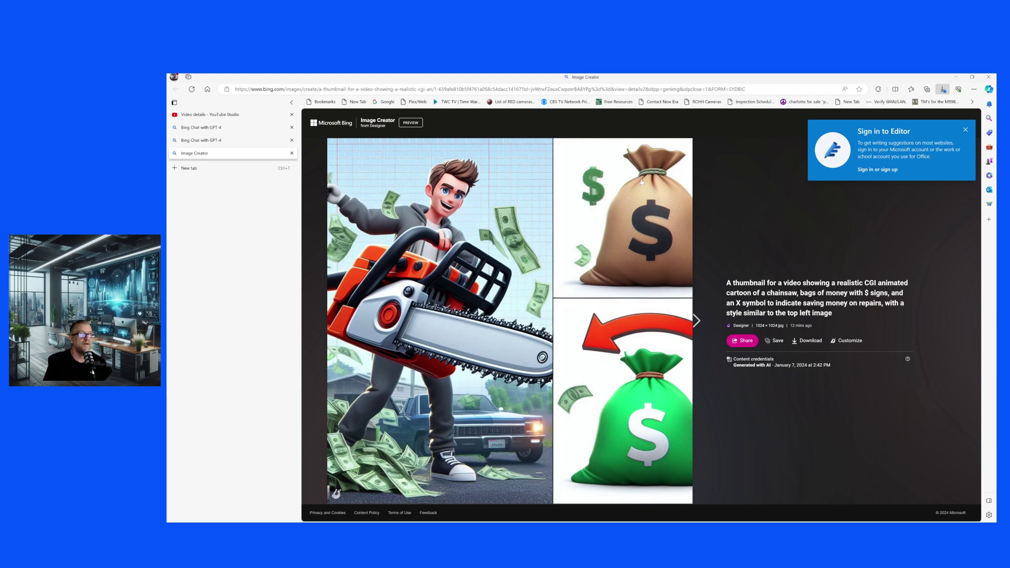
pyautogui.click(200, 116)
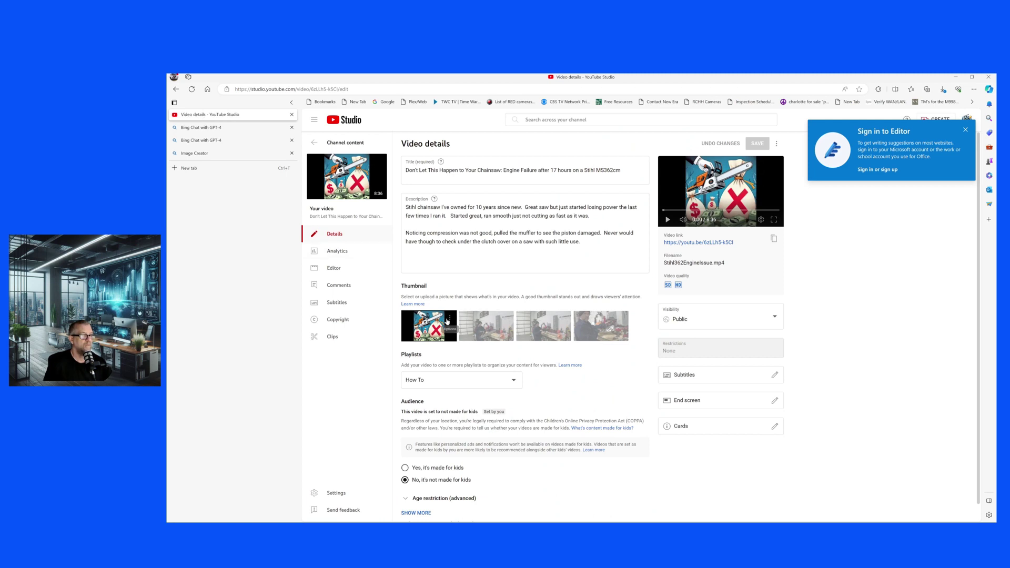
# - Choose Change from the current thumbnail's options to swap in the downloaded chainsaw image
pyautogui.click(450, 318)
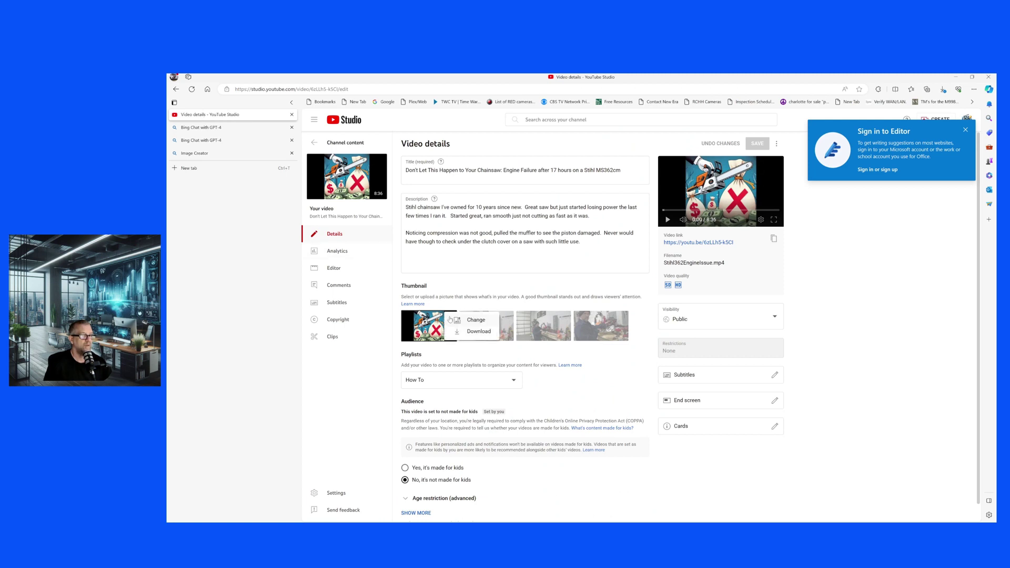
pyautogui.click(485, 330)
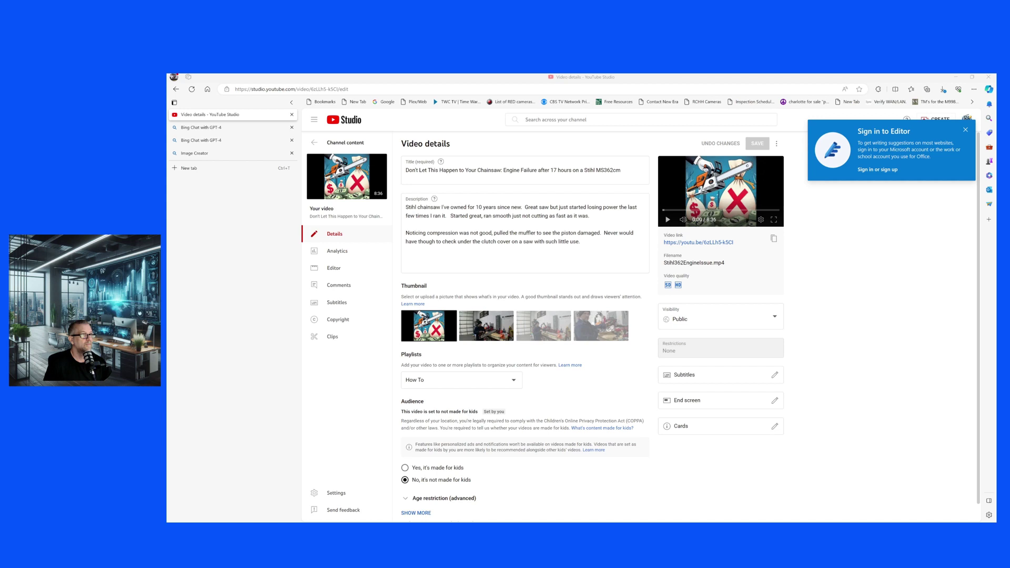